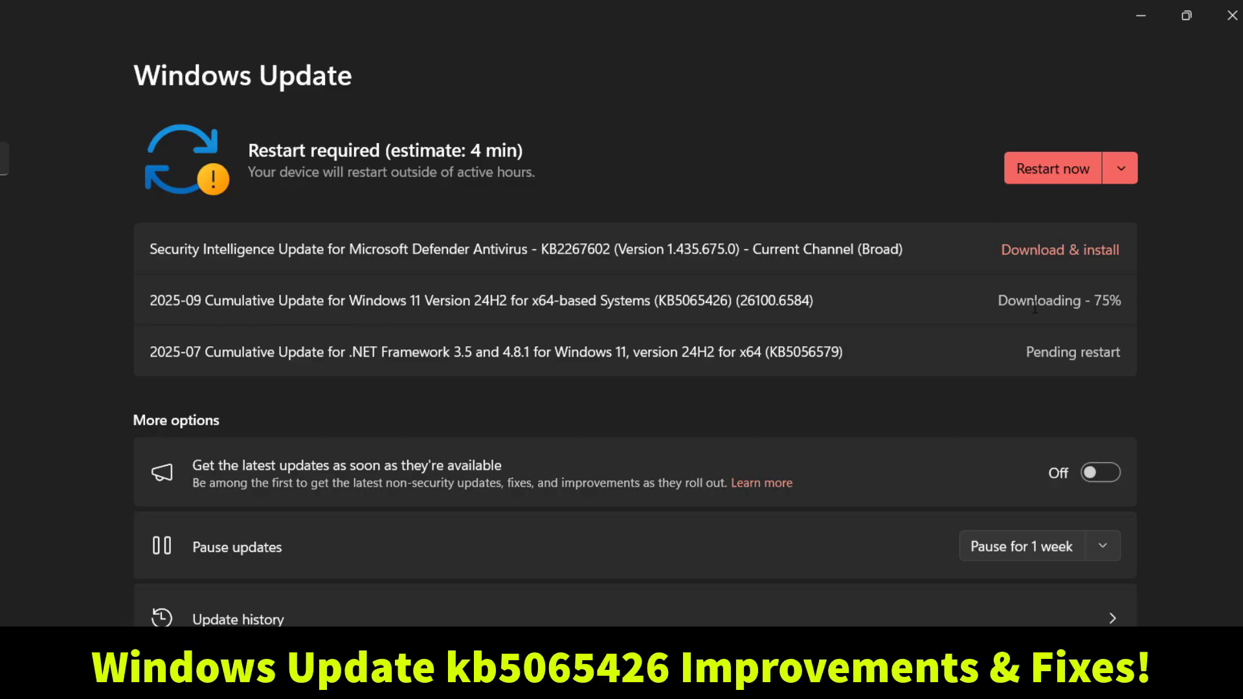
- Install the 2025-09 cumulative update KB5065426 (build 26100.6584) from Windows Update
left_click_drag(822, 304, 147, 308)
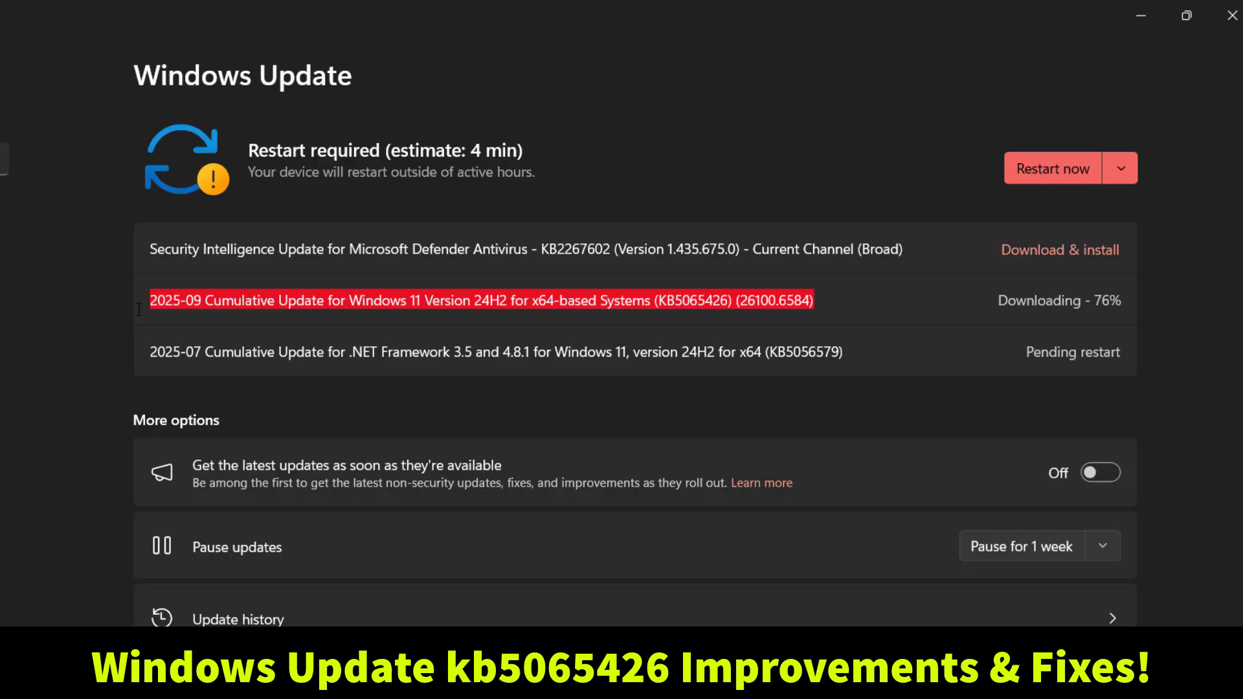
left_click(108, 317)
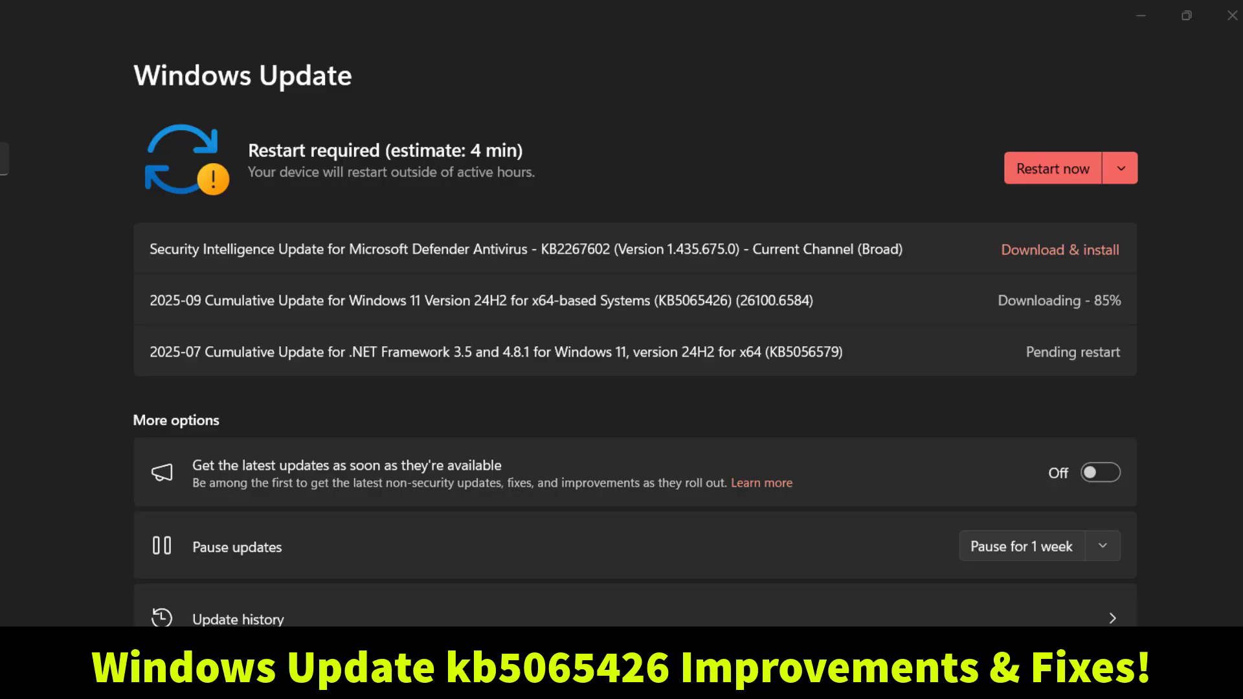
left_click(1104, 304)
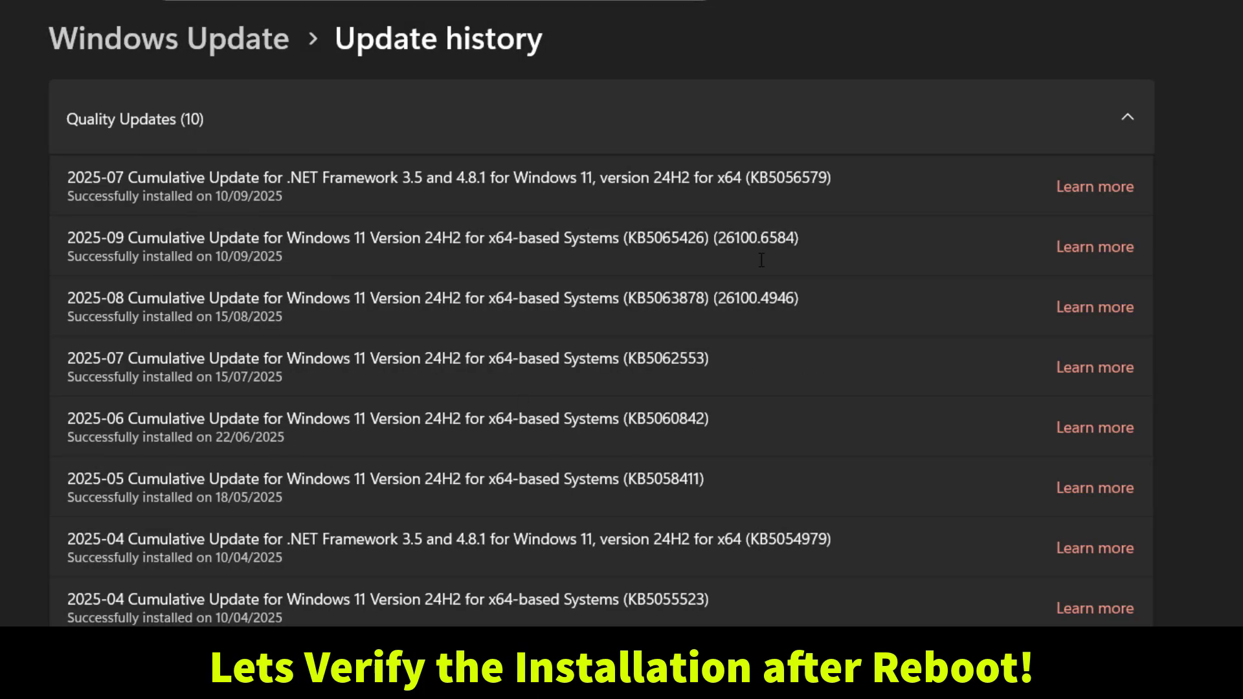
- Check KB5065426 in Update history and run winver to confirm OS Build 26100.6584
left_click_drag(819, 236, 55, 244)
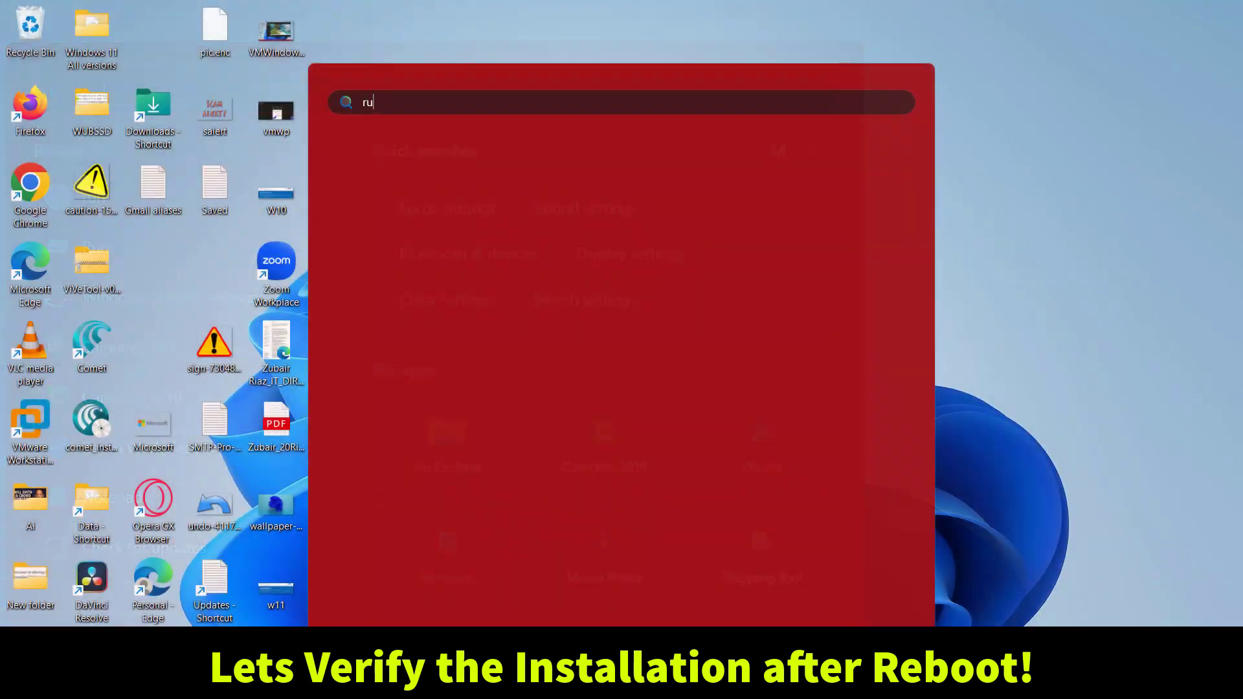
type("n")
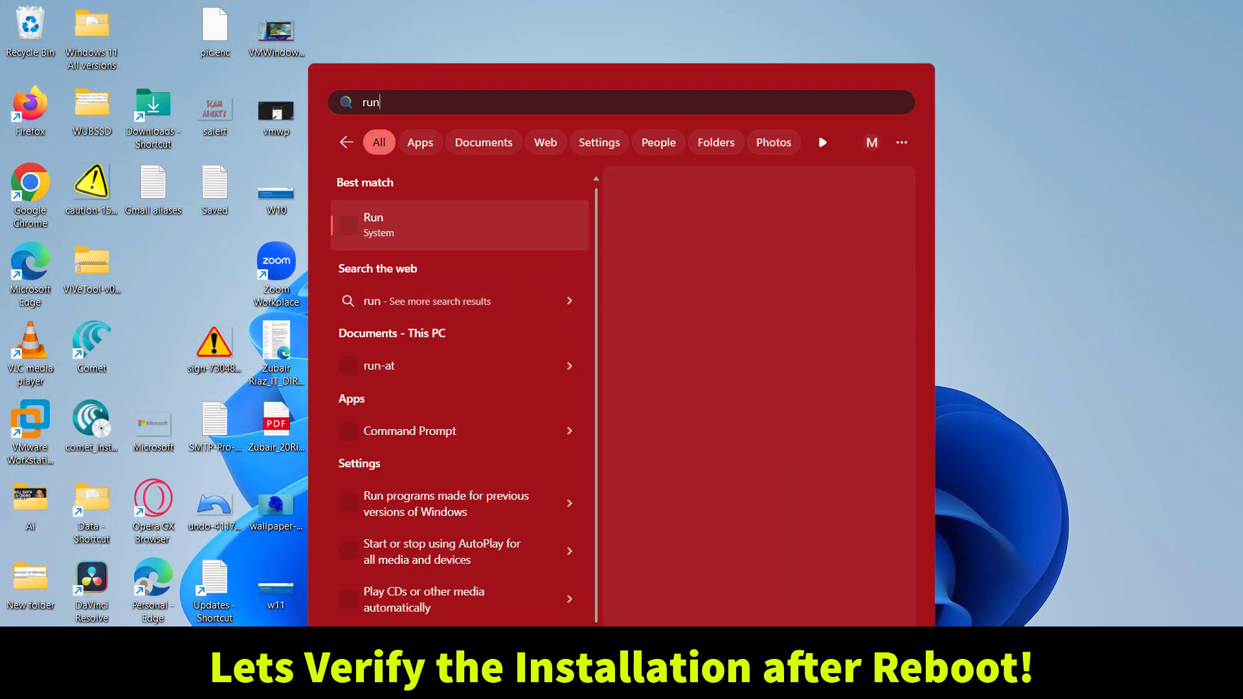
left_click(391, 234)
type("winver")
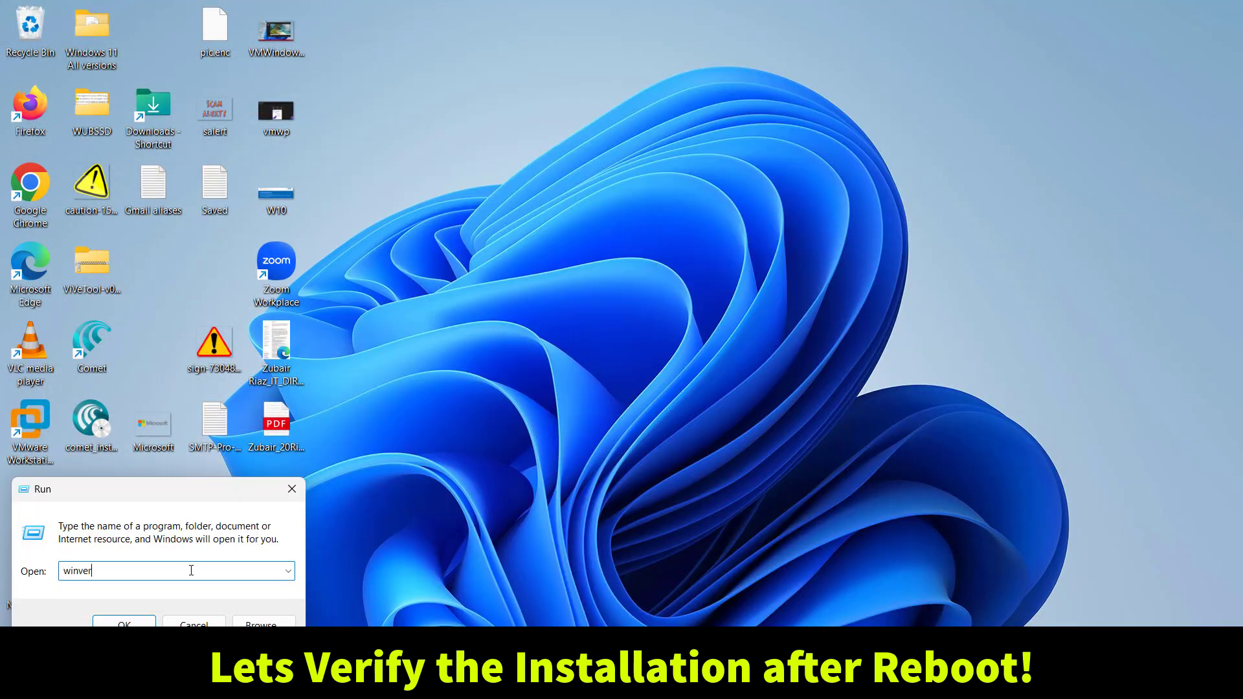
left_click(139, 621)
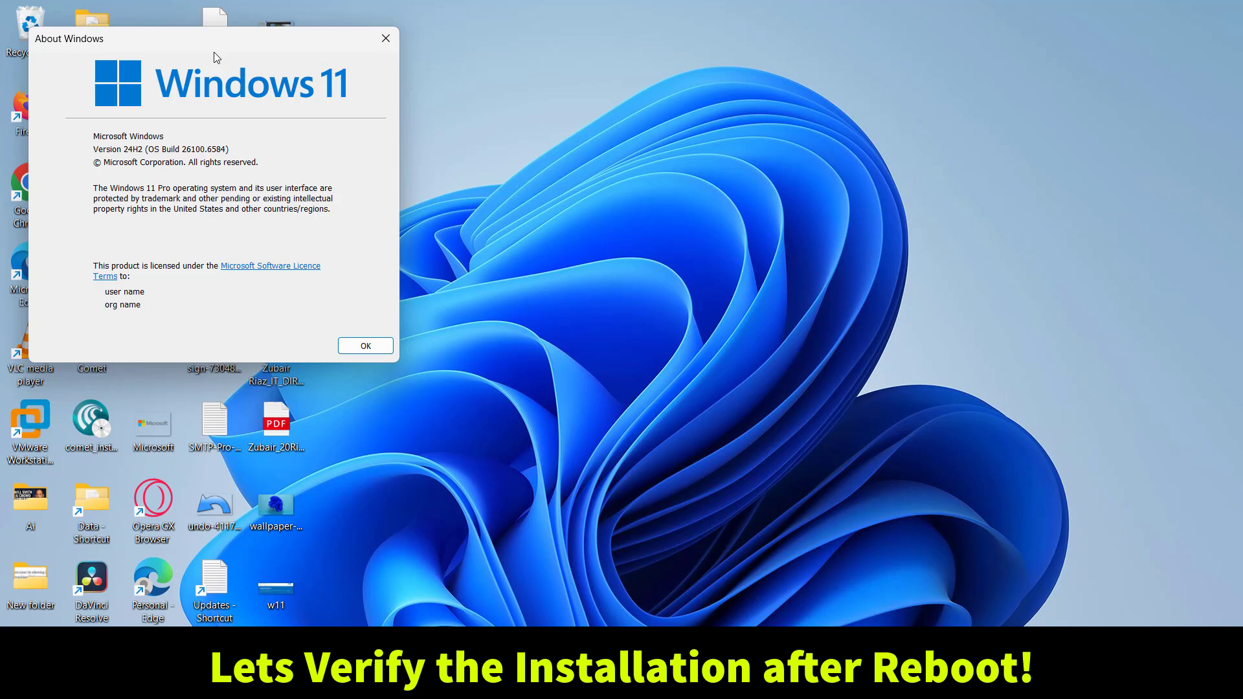
left_click_drag(214, 53, 797, 119)
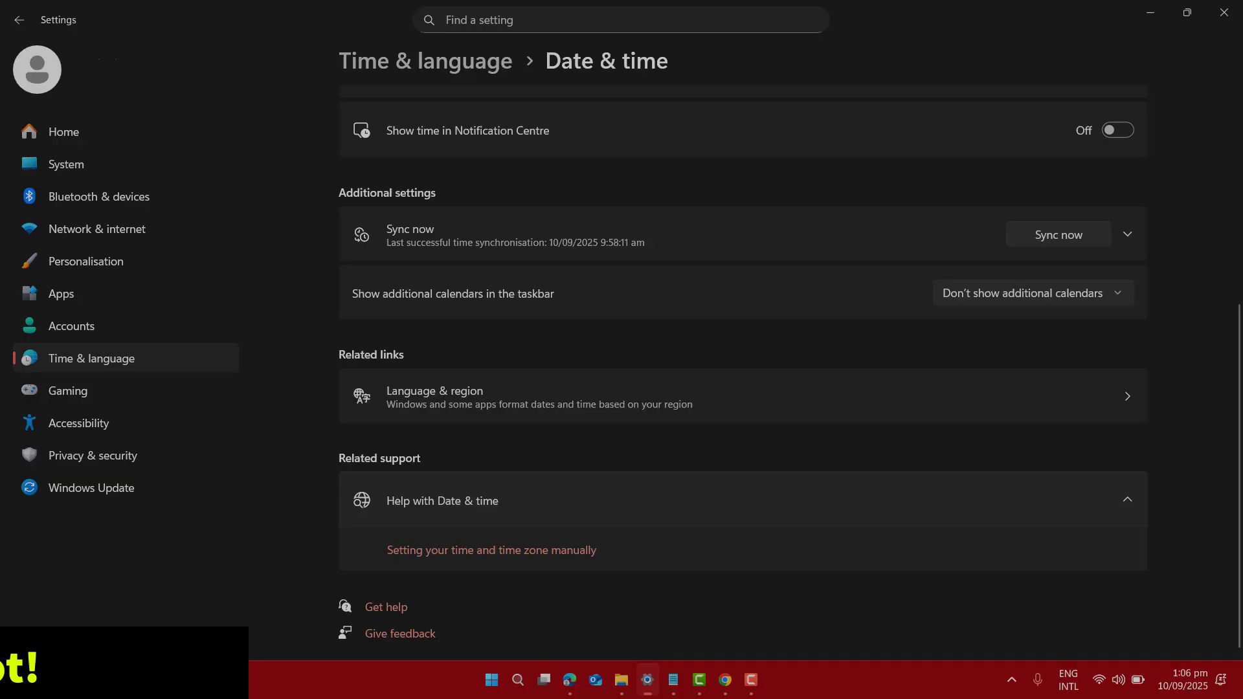
- Toggle Show time in Notification Centre in Date & time and check the notification panel clock
scroll(419, 479, "up", 5)
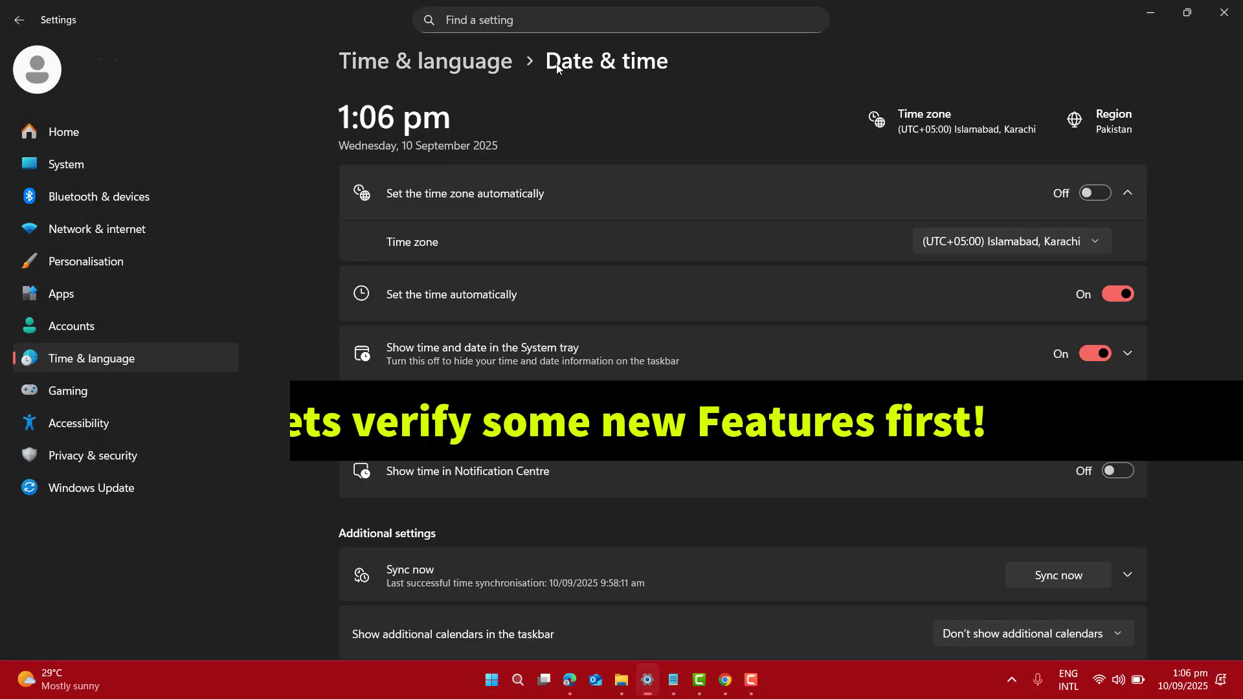
left_click(1118, 471)
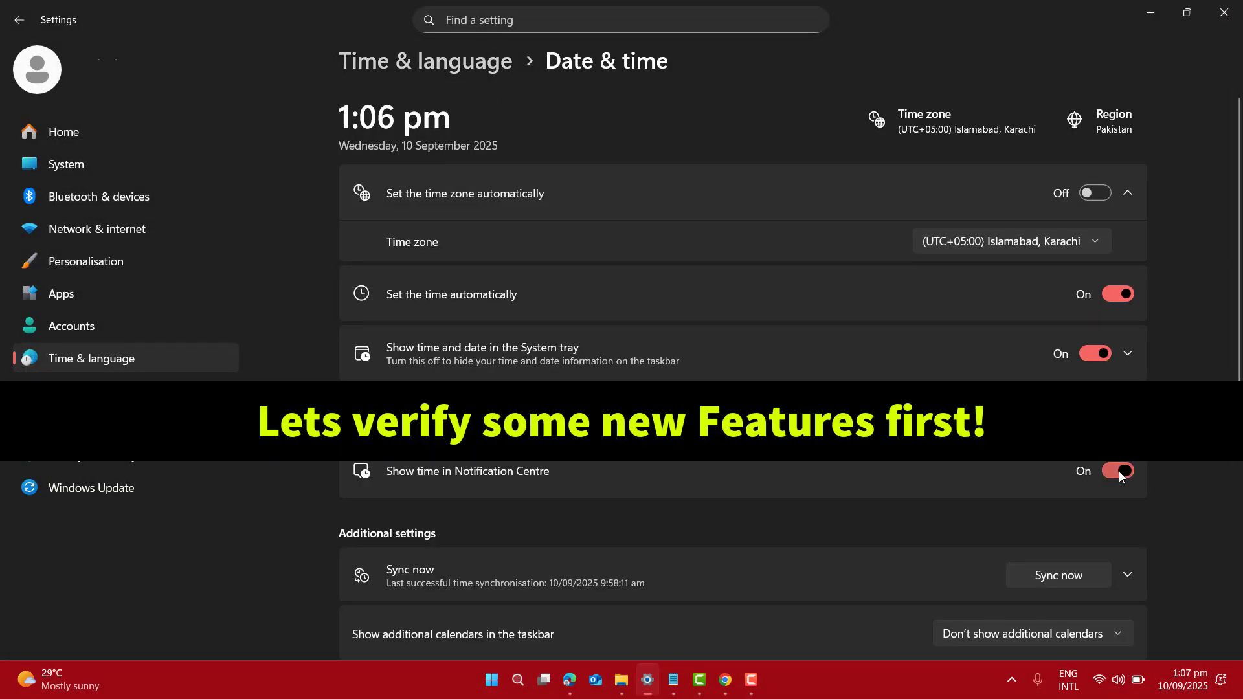
left_click(1118, 471)
left_click(1183, 680)
left_click(899, 649)
key("super+n")
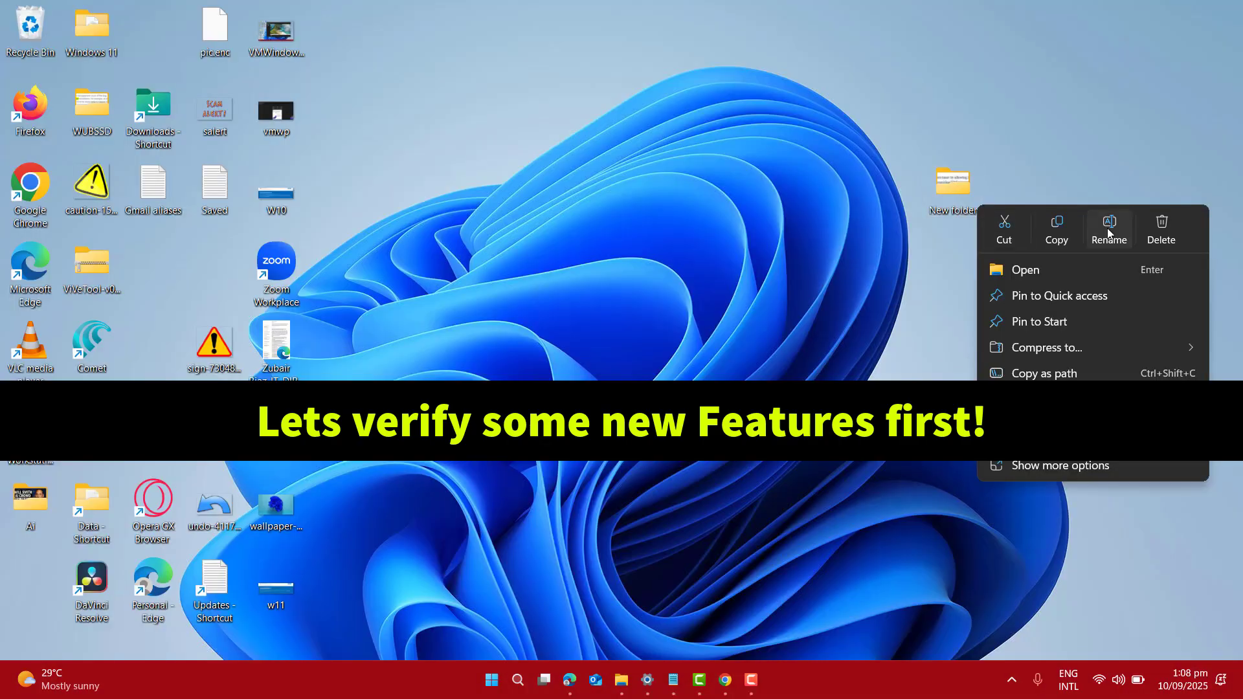
- Dismiss the new-folder menu and turn on File Explorer's Preview pane
key("Escape")
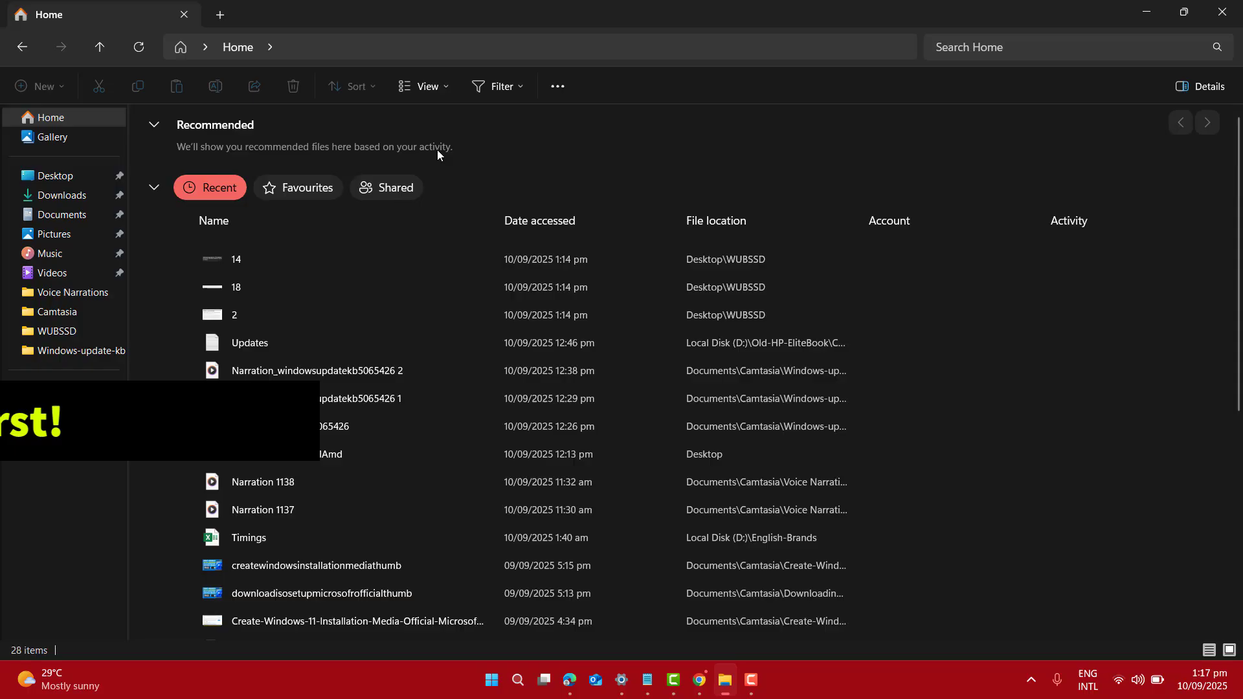
left_click(424, 86)
left_click(442, 206)
- Open Settings and review the Personalisation > Lock screen options
left_click(417, 86)
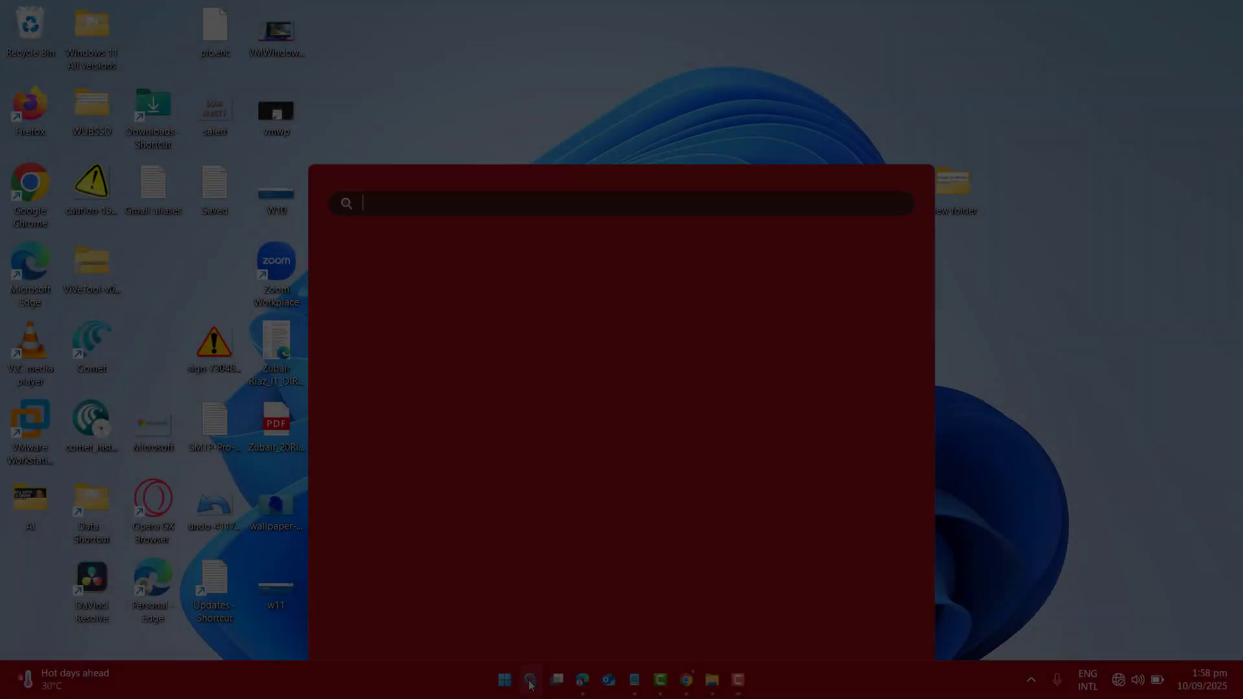
type("settings")
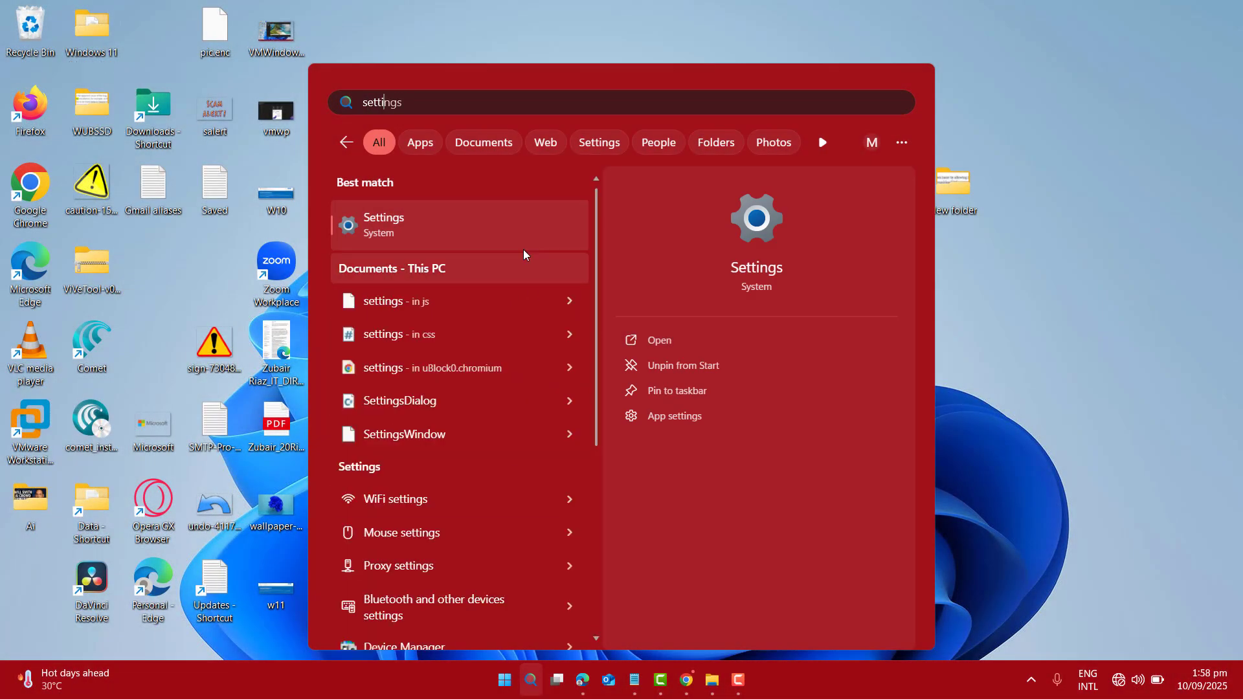
left_click(523, 246)
left_click(71, 266)
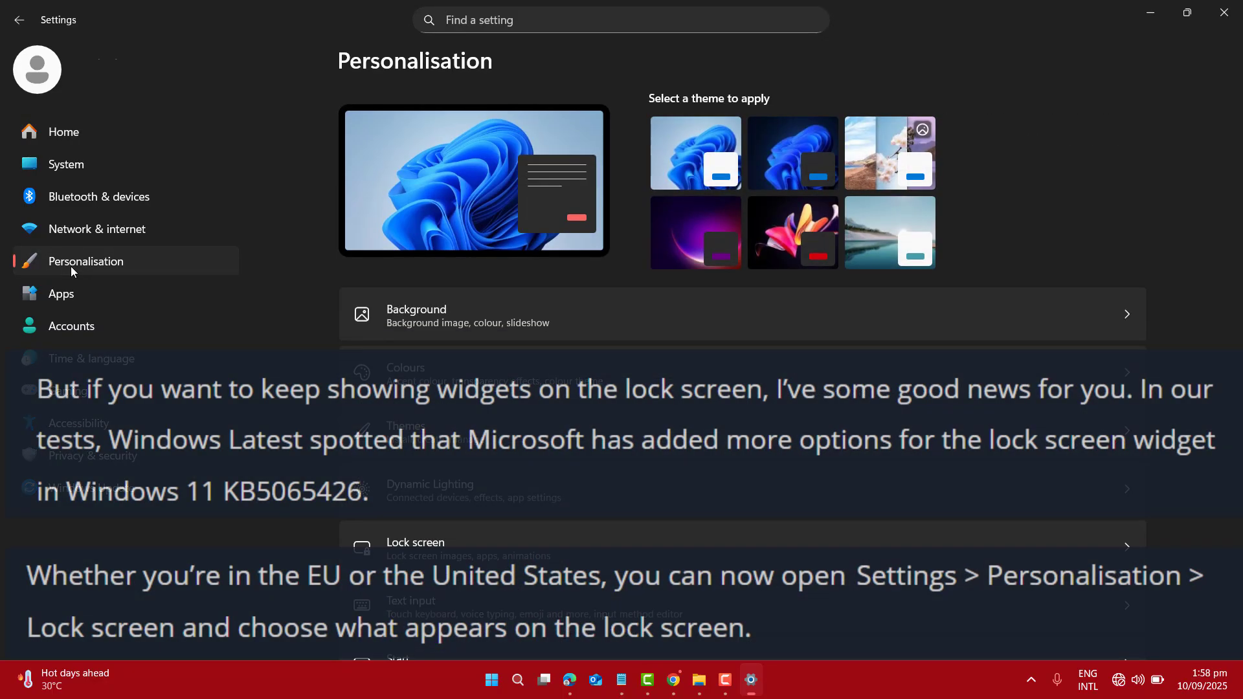
left_click(724, 534)
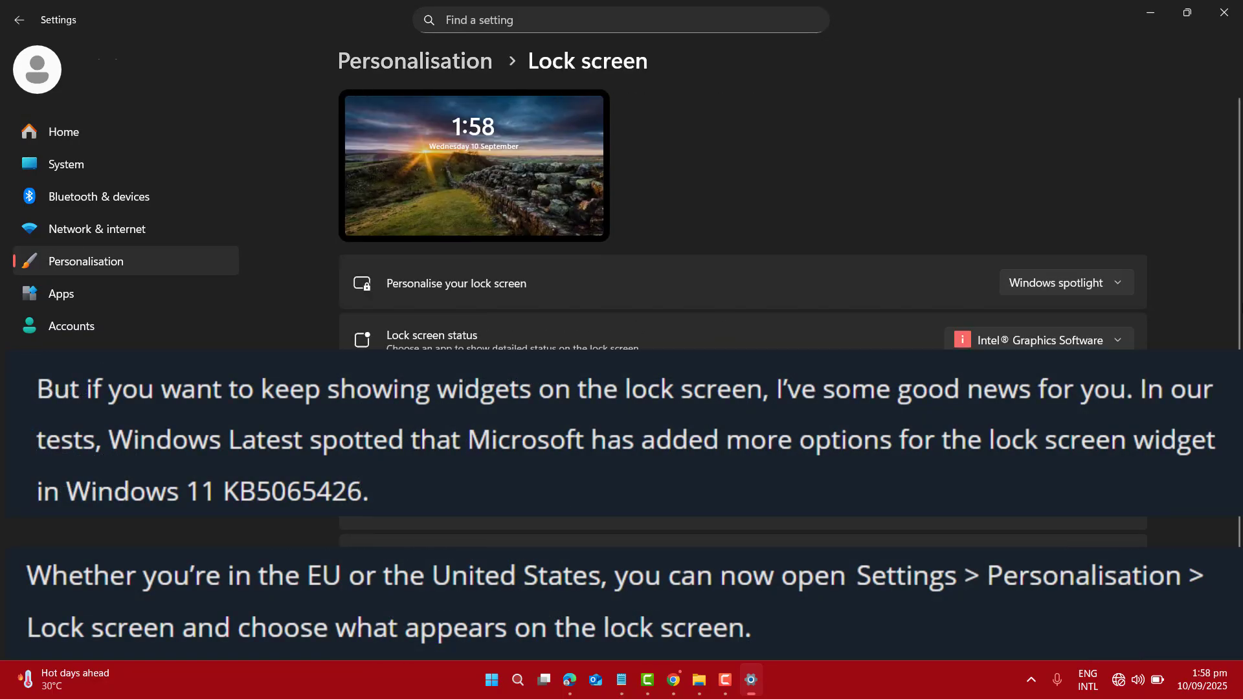
scroll(742, 259, "down", 1)
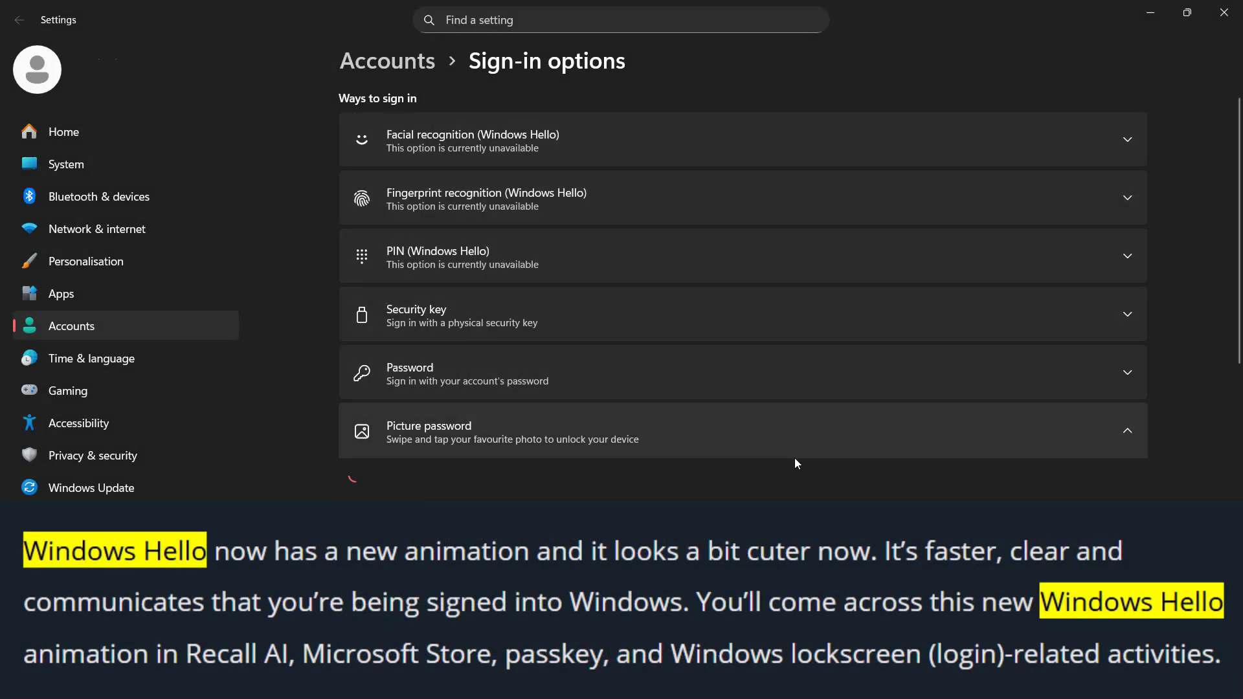
- Start adding a picture password, confirm the account password, then close the setup
left_click(734, 444)
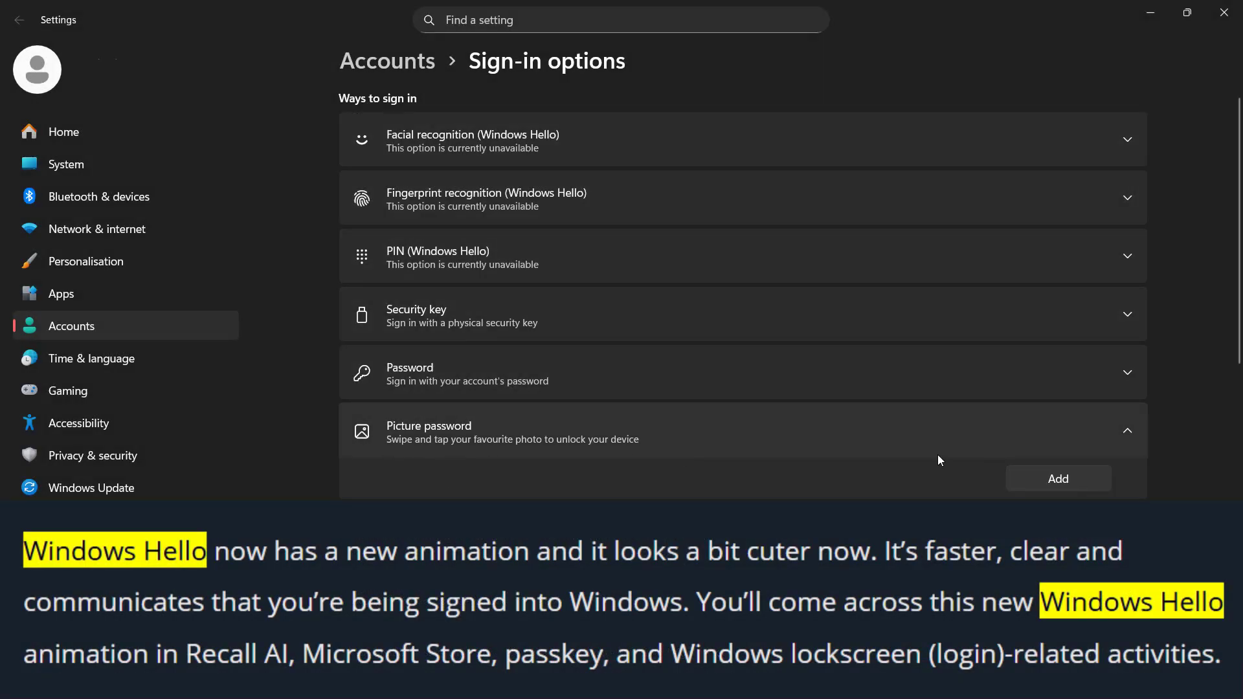
left_click(1058, 478)
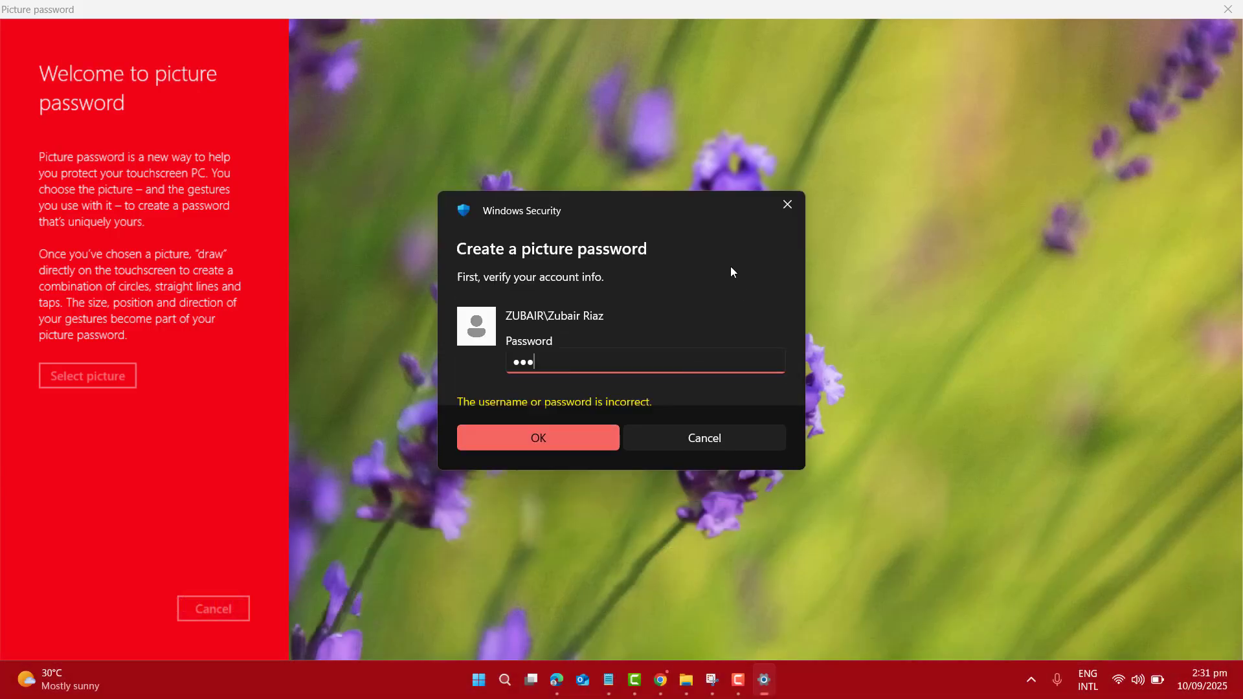
key("Return")
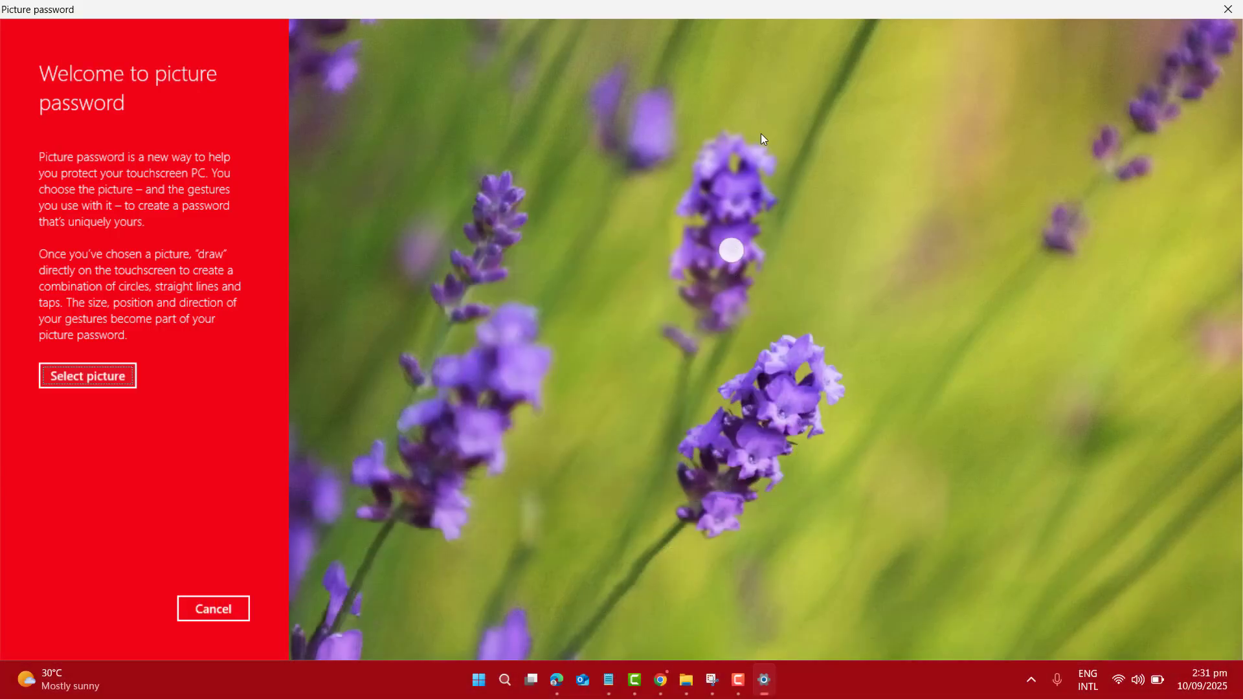
left_click(1229, 11)
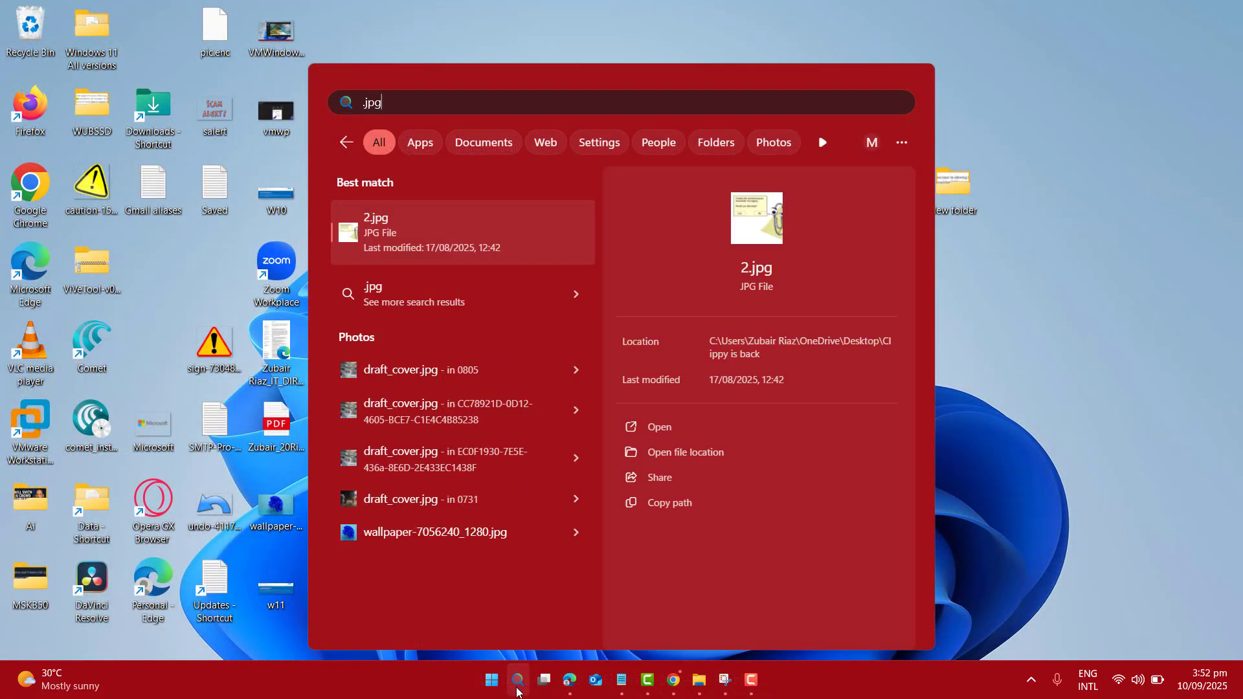
- Reveal more filter categories for the .jpg search results
left_click(822, 142)
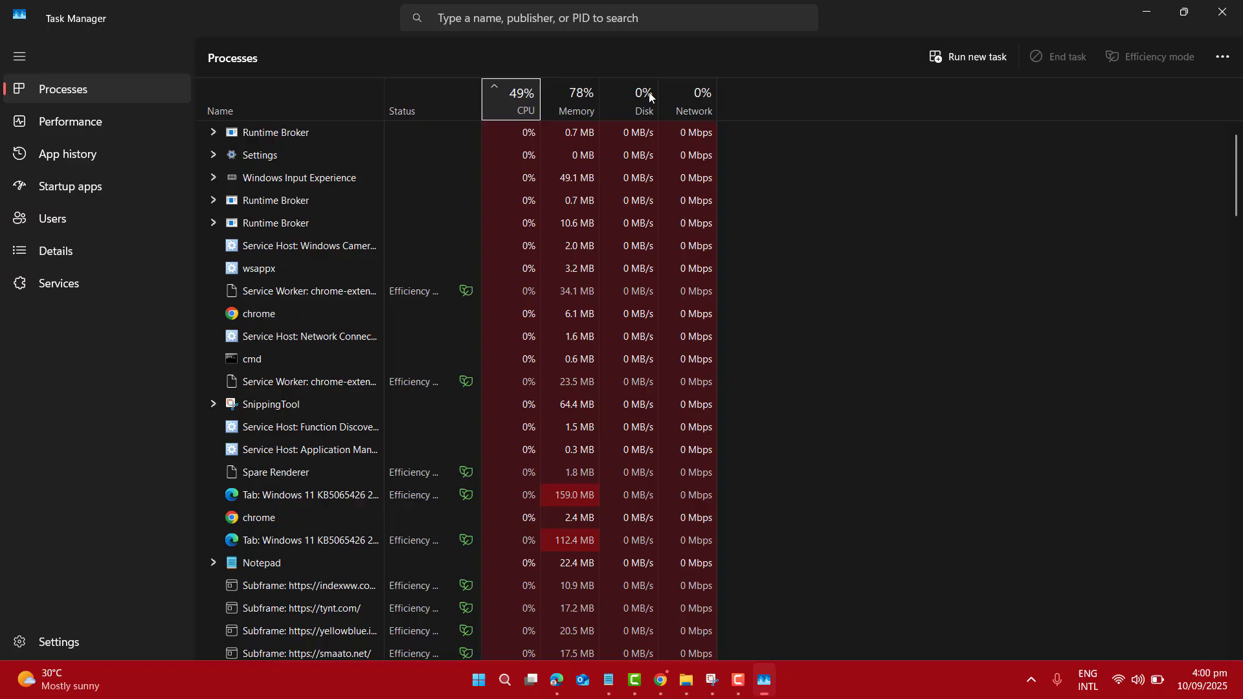
- Sort processes by highest CPU use and show the Performance CPU graph
left_click(495, 96)
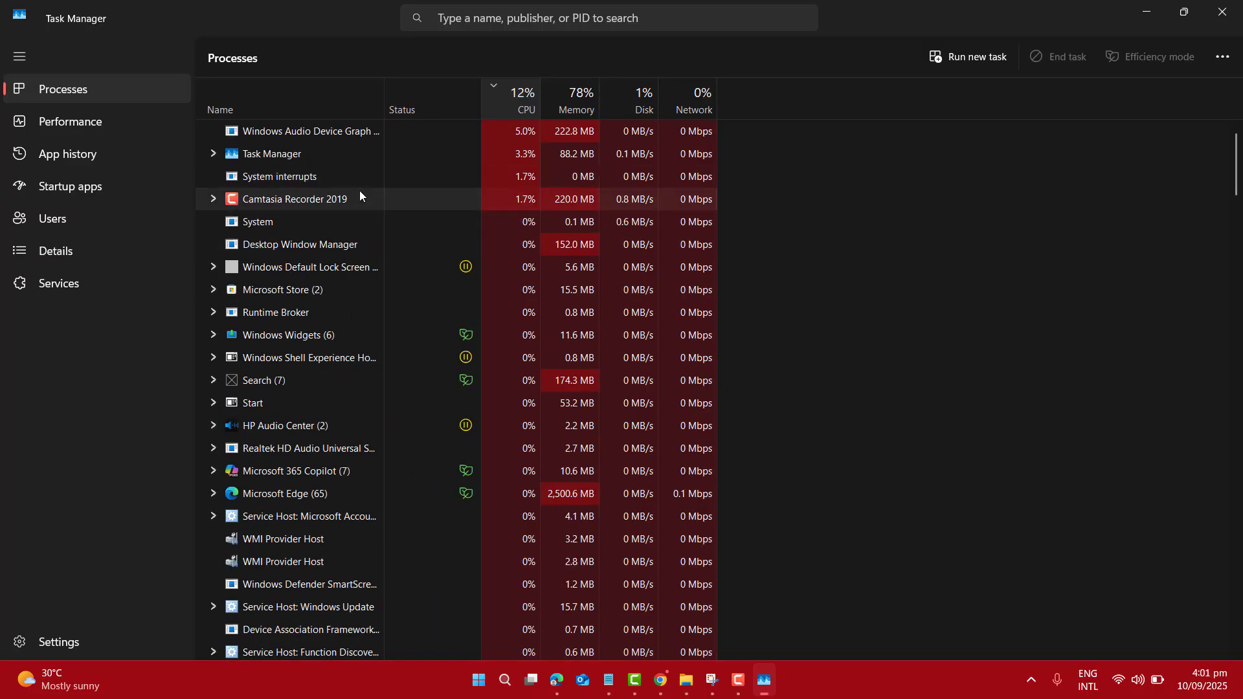
left_click(82, 123)
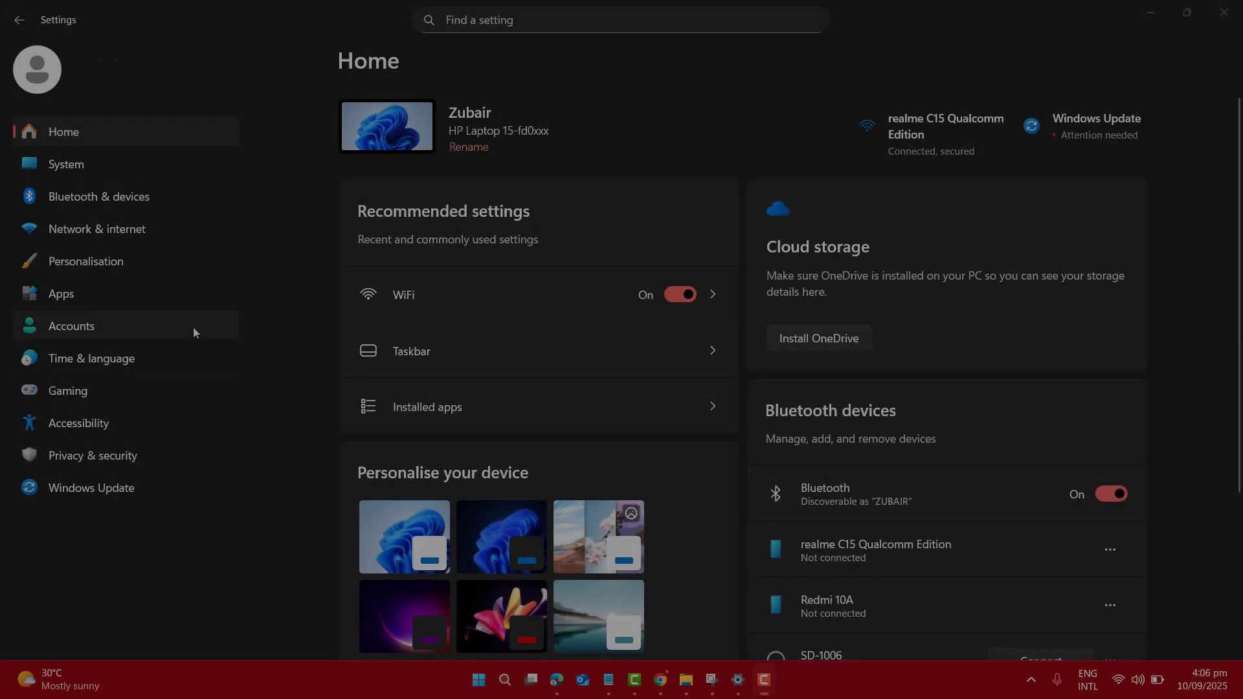
- Open Privacy & security > Text and image generation, showing both settings On
left_click(72, 453)
scroll(1235, 615, "down", 10)
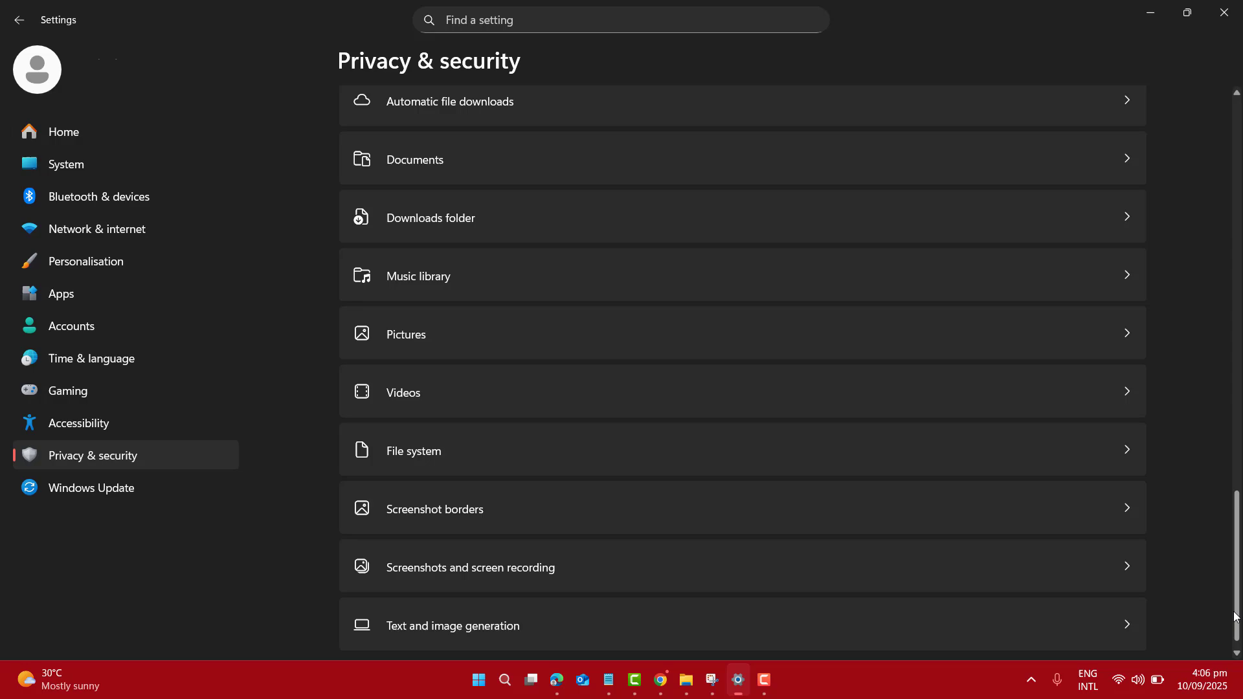
left_click(498, 605)
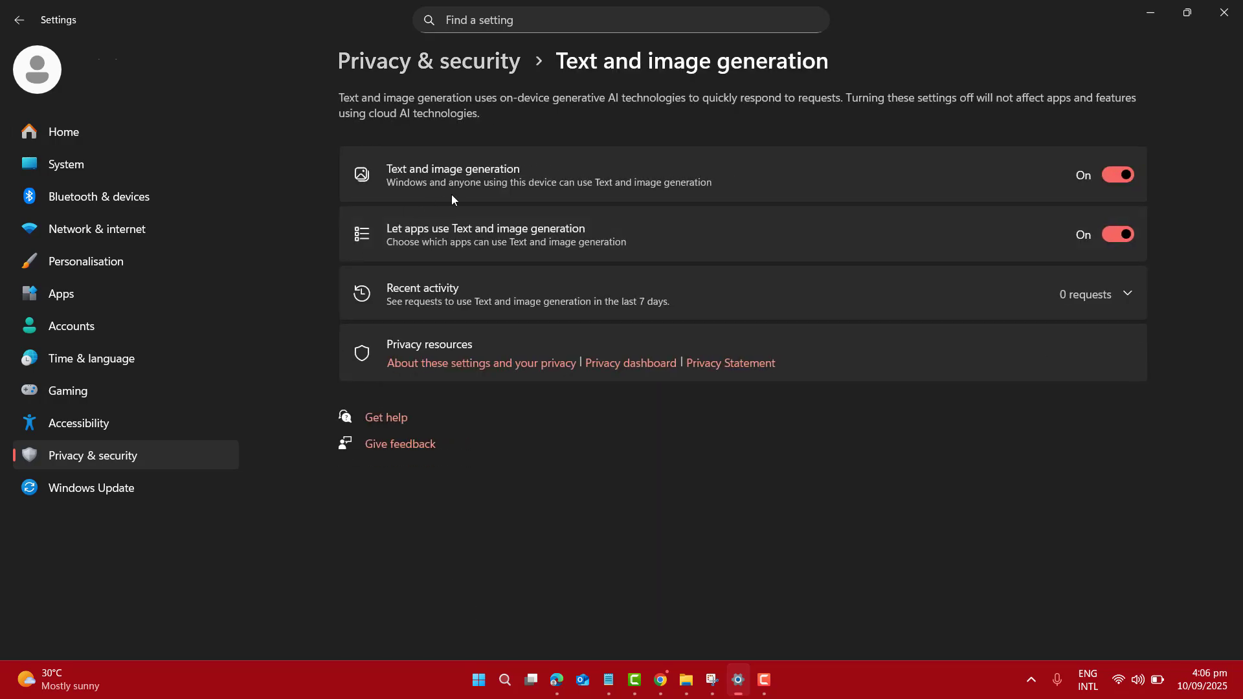